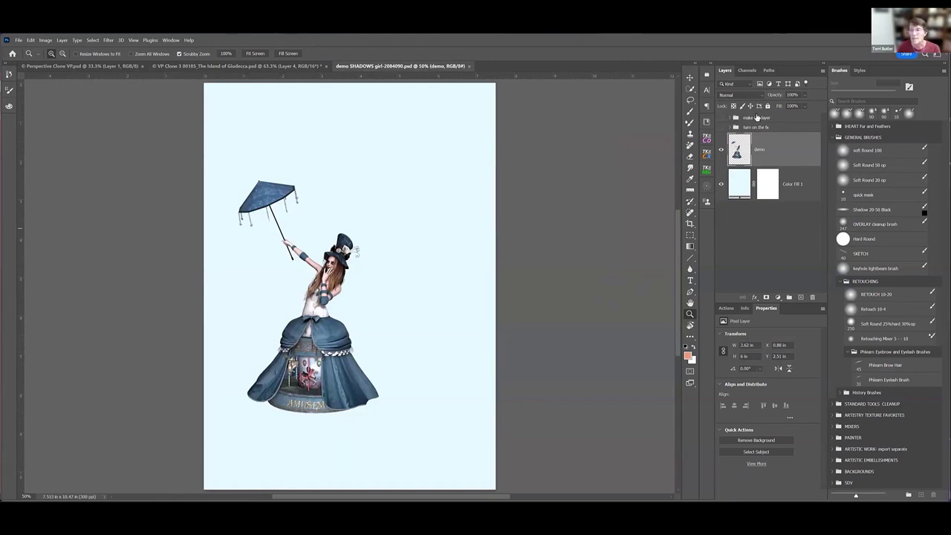
Step: Hide and reshow the Color Fill 1 background layer to check the transparency around the demo figure
left_click(722, 184)
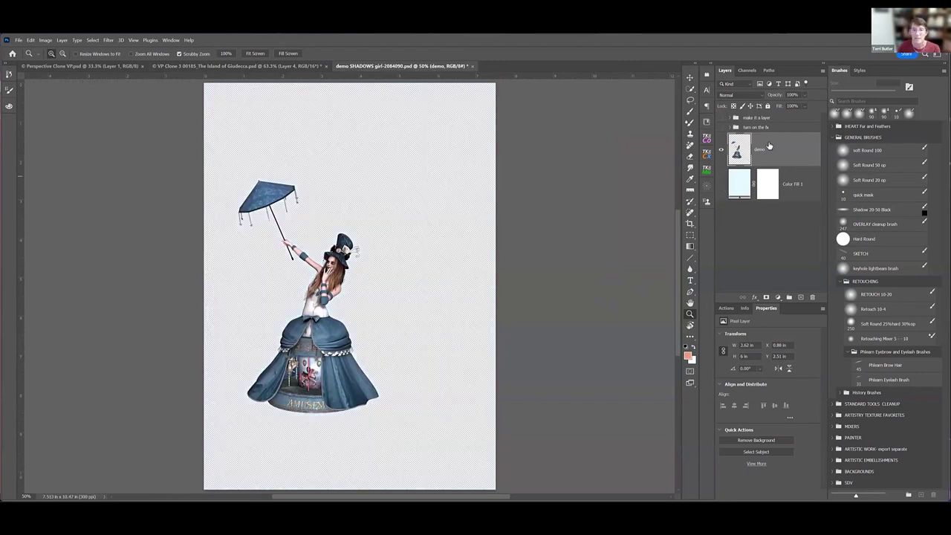
left_click(722, 184)
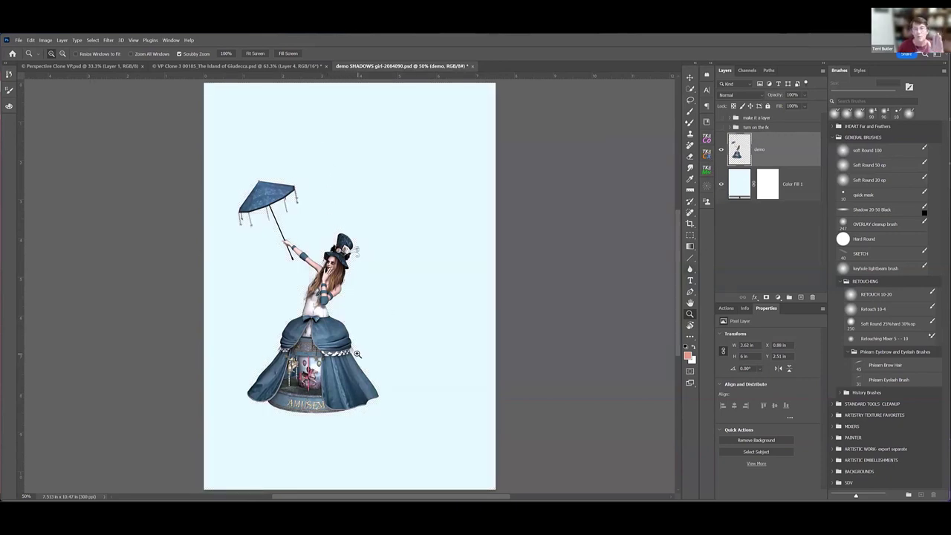
Step: Try a Drop Shadow effect on the demo layer and reset its settings to the defaults
left_click(755, 299)
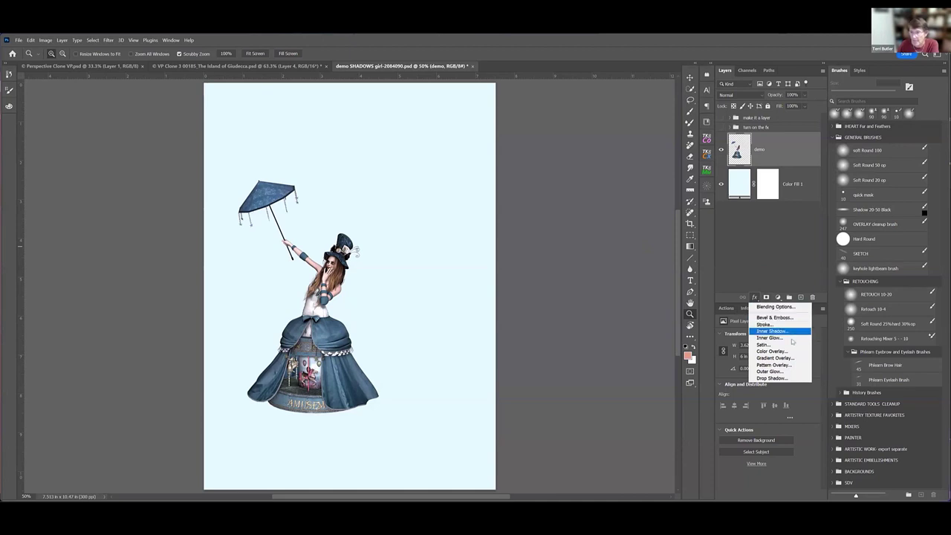
left_click(772, 379)
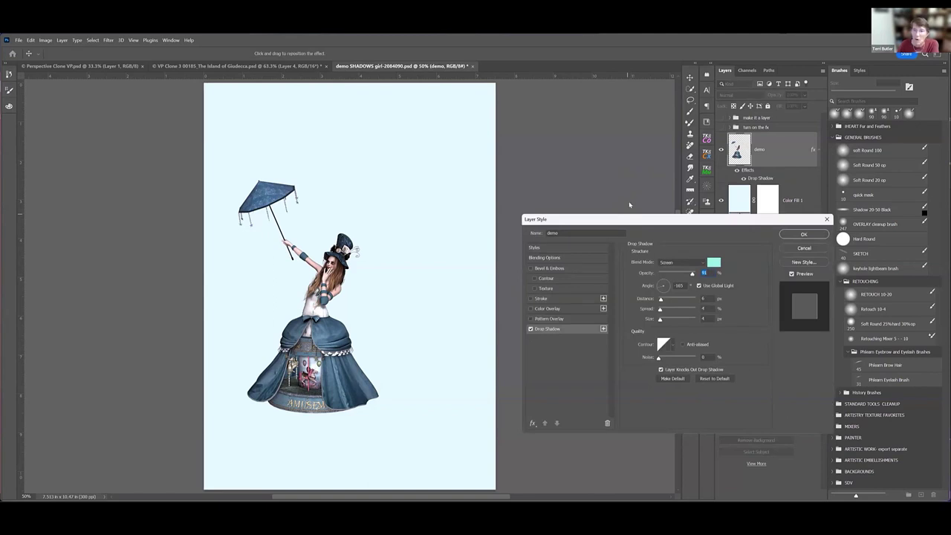
left_click_drag(630, 218, 619, 196)
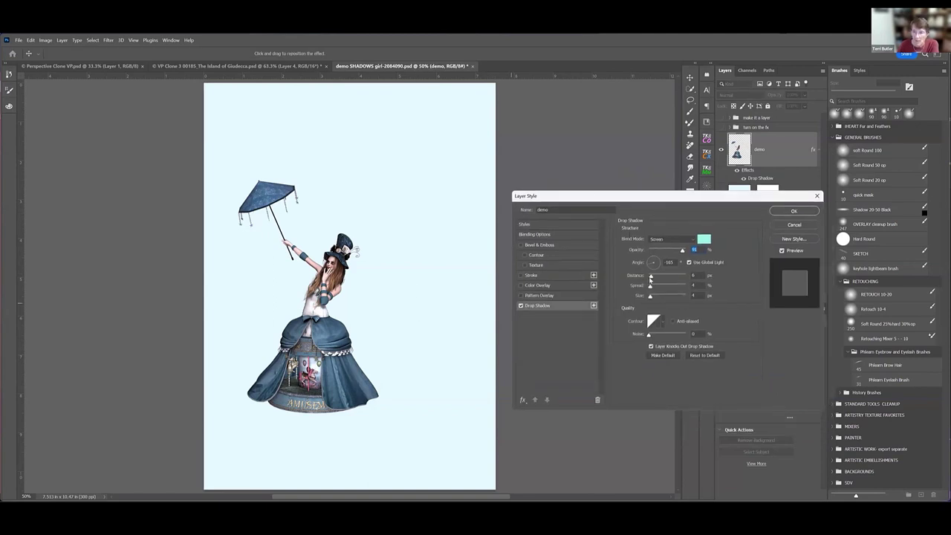
left_click(663, 239)
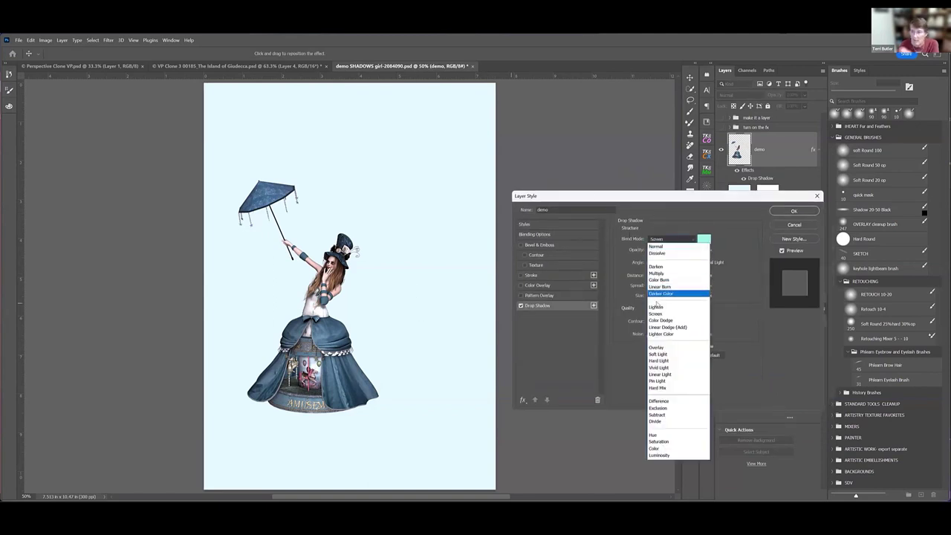
left_click(687, 213)
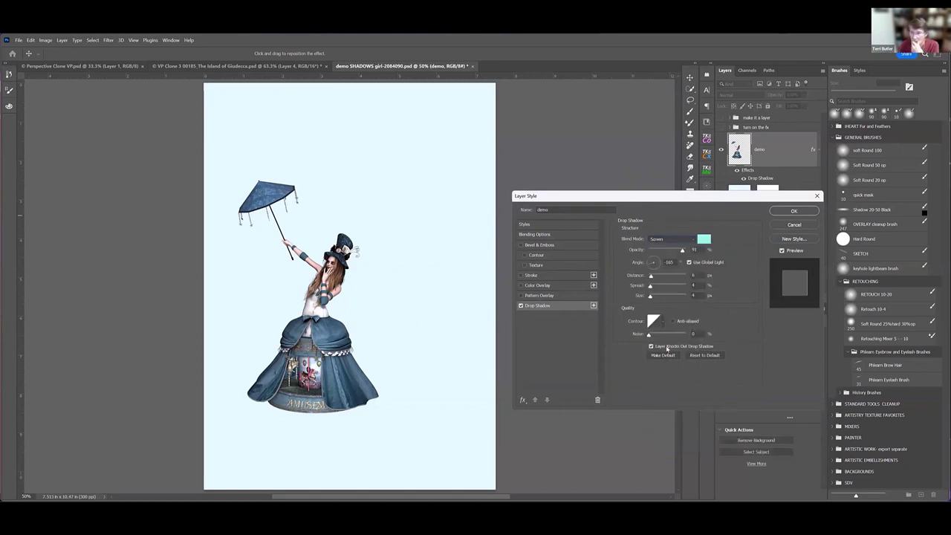
left_click(703, 356)
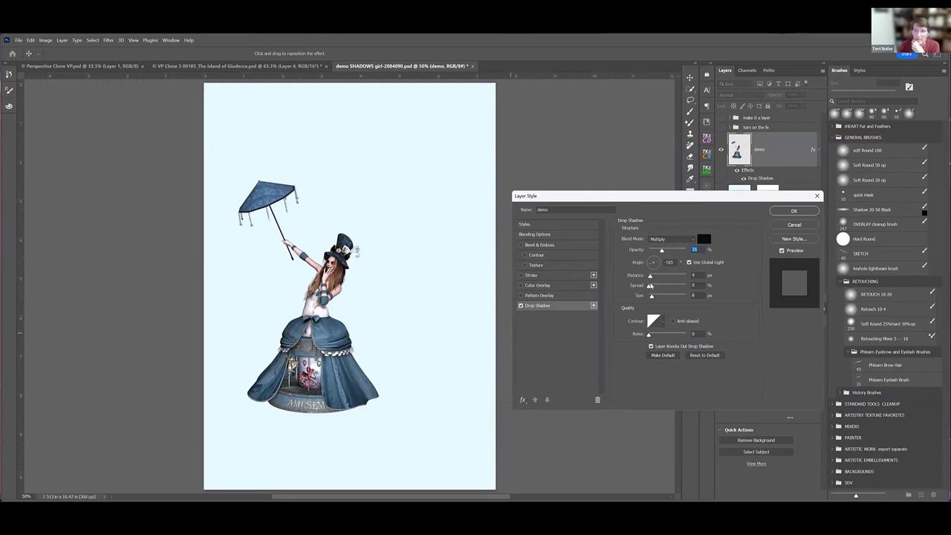
Step: Try out different drop shadow positions, distances, opacities and spreads around the figure, and discard the effect
mouse_move(650, 275)
left_mouse_down()
mouse_move(661, 297)
mouse_move(657, 261)
left_mouse_up()
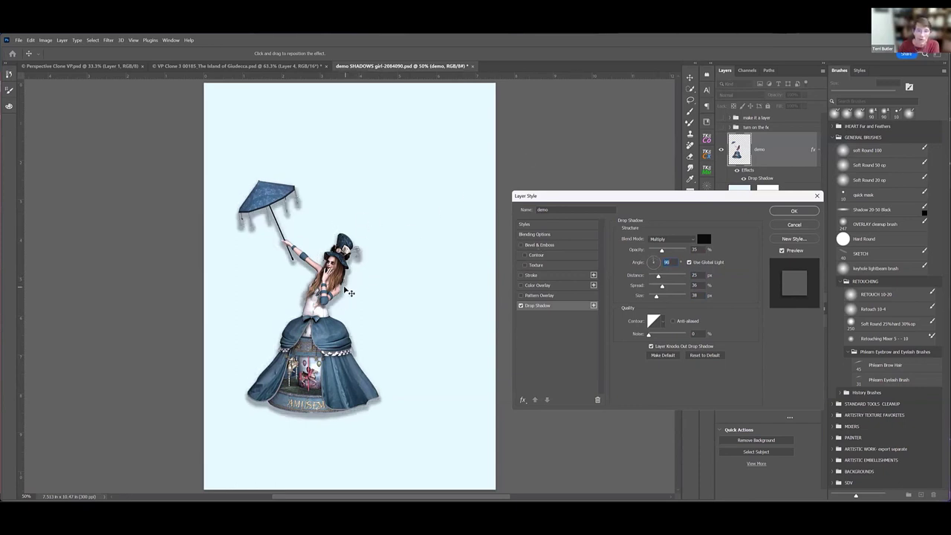
left_click_drag(349, 292, 400, 290)
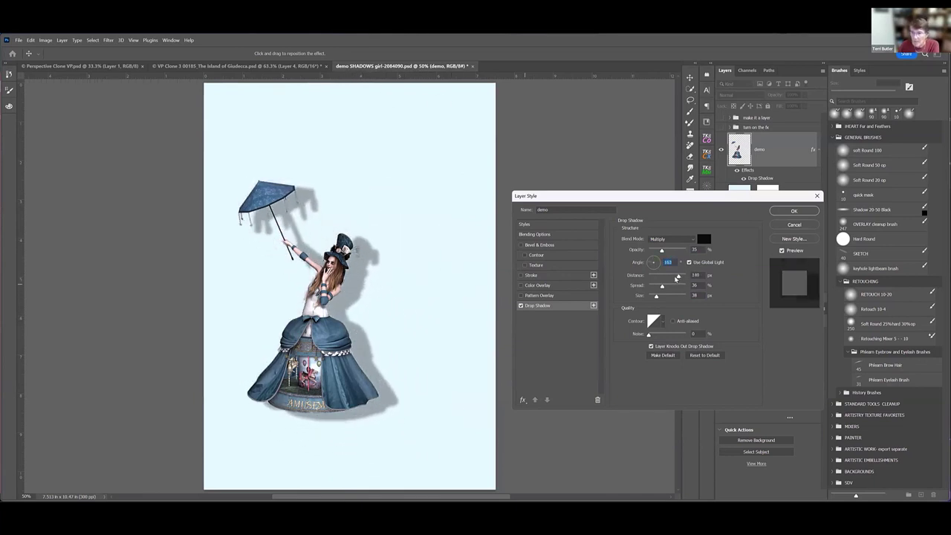
left_click_drag(677, 277, 659, 288)
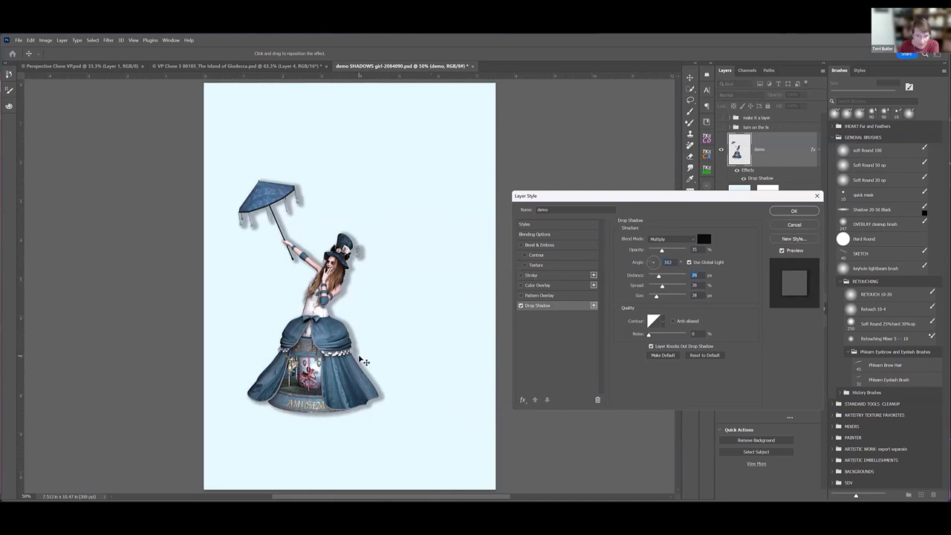
left_click_drag(364, 362, 383, 354)
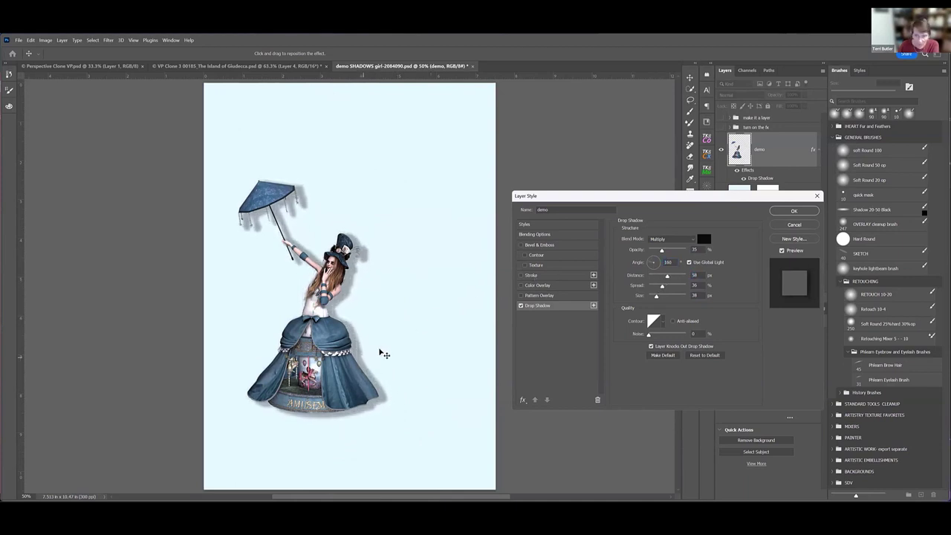
left_click_drag(662, 252, 672, 252)
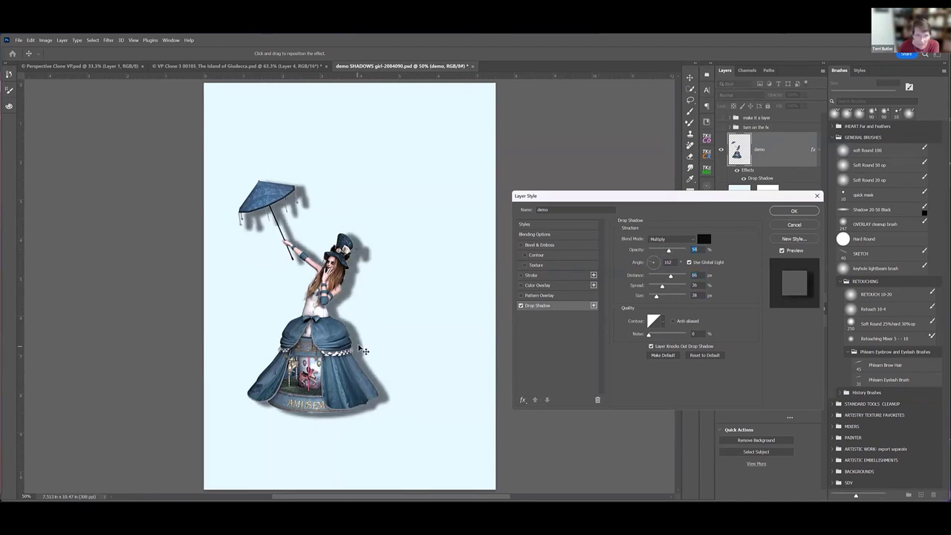
left_click_drag(360, 354, 356, 343)
mouse_move(663, 276)
left_mouse_down()
mouse_move(652, 276)
mouse_move(664, 287)
left_mouse_up()
mouse_move(364, 257)
left_mouse_down()
mouse_move(376, 257)
mouse_move(362, 255)
left_mouse_up()
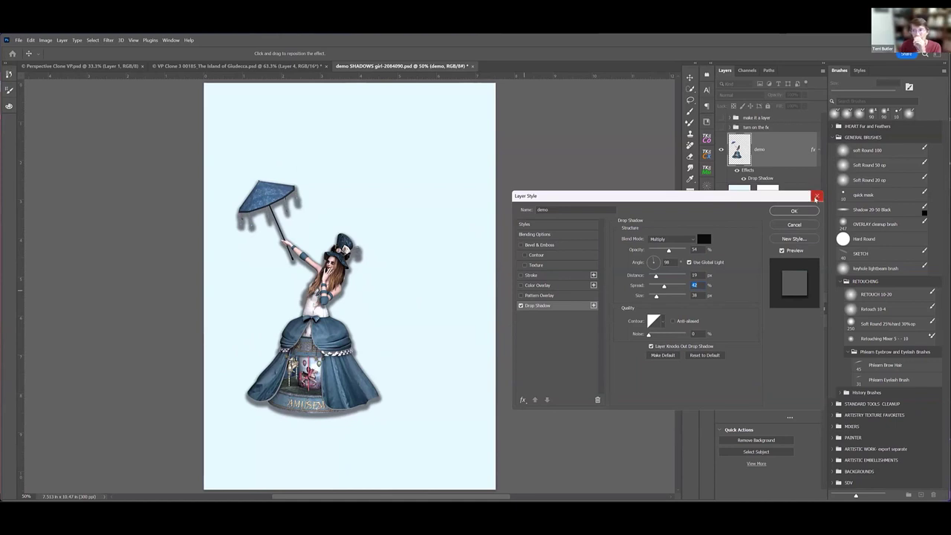
key("Escape")
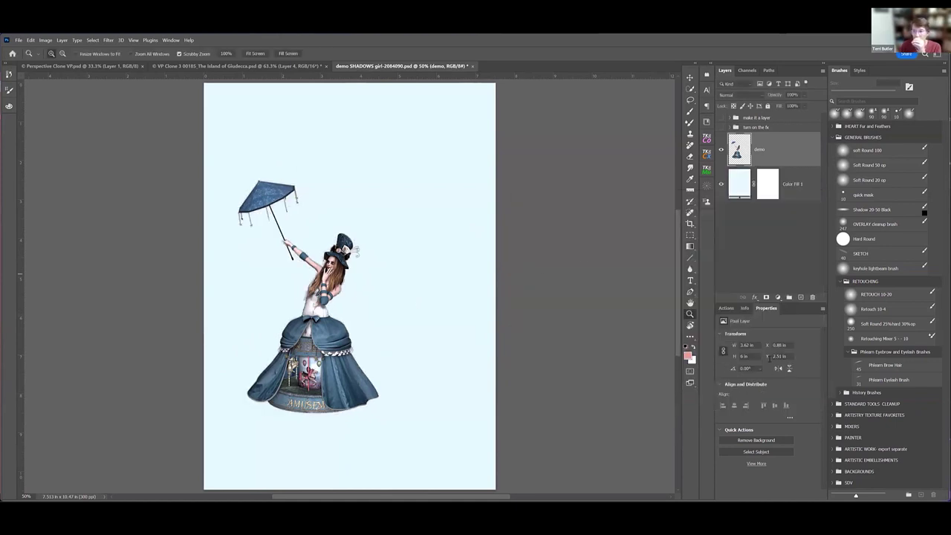
Step: Add a Drop Shadow effect to the demo layer using the default settings
left_click(755, 297)
left_click(769, 380)
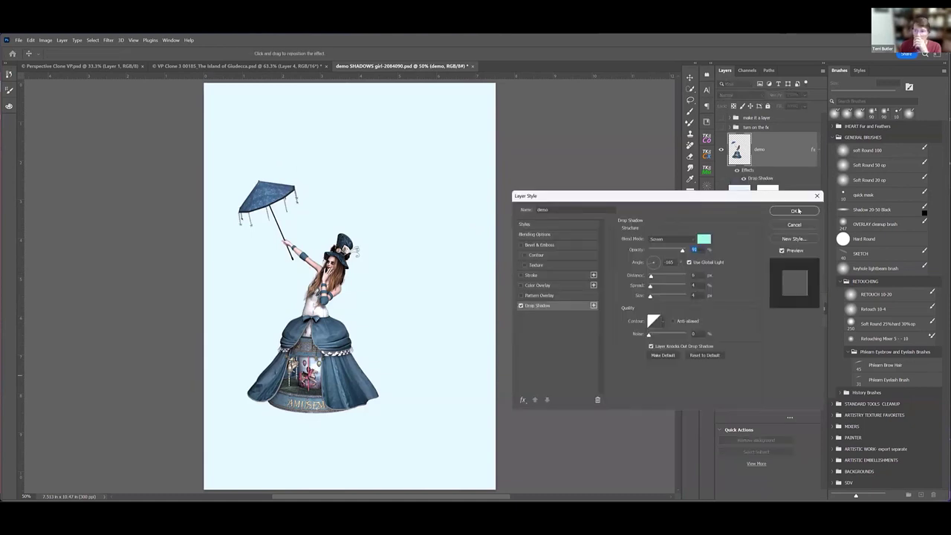
left_click(705, 355)
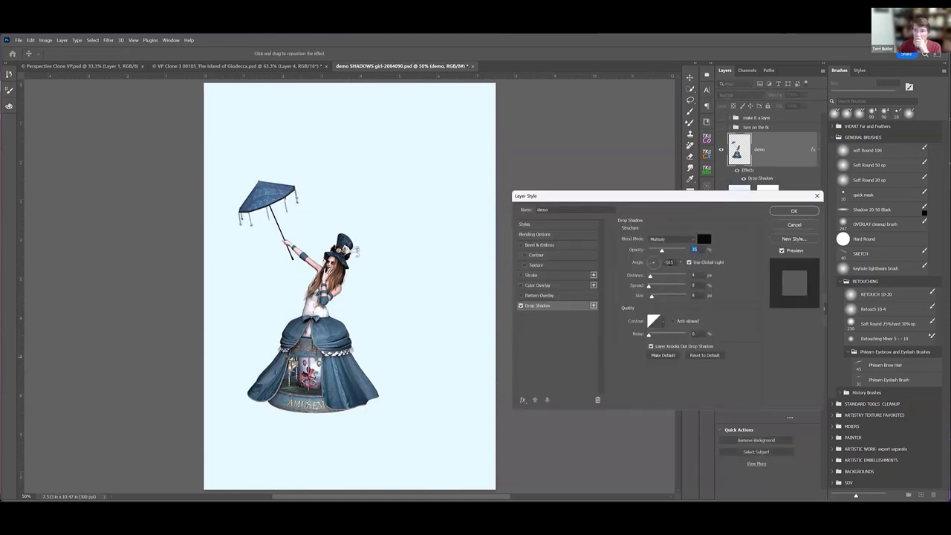
left_click(790, 213)
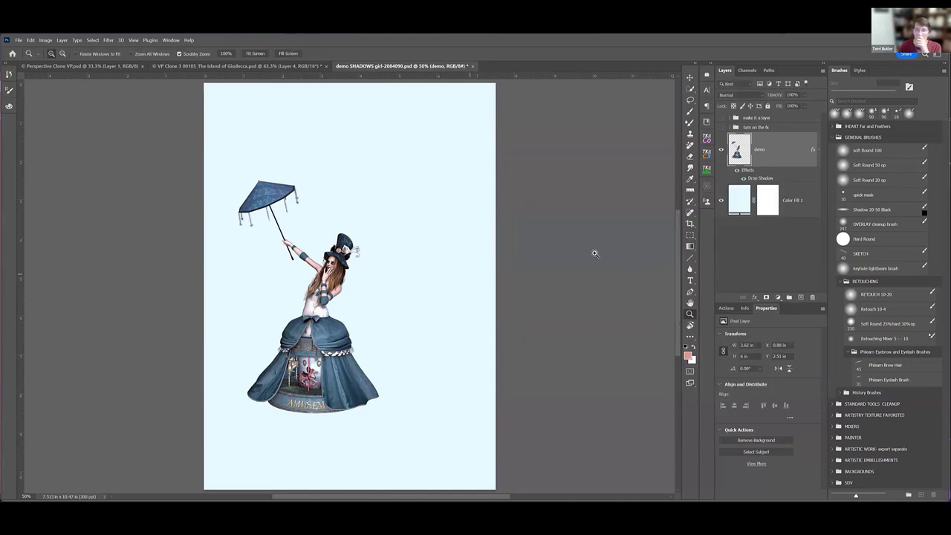
Step: Strengthen the demo layer's drop shadow with a 20 px distance, a larger size and spread, and 83% opacity
double_click(756, 181)
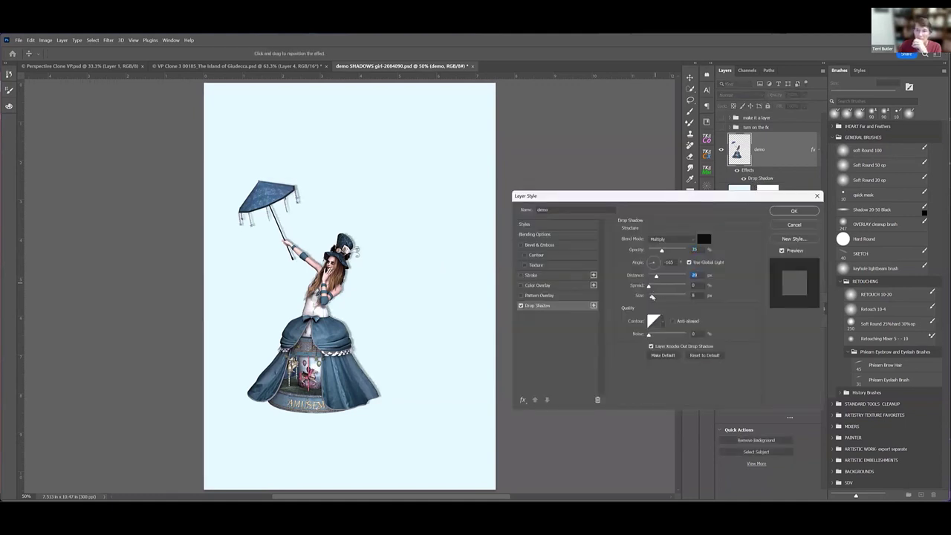
left_click_drag(653, 296, 658, 295)
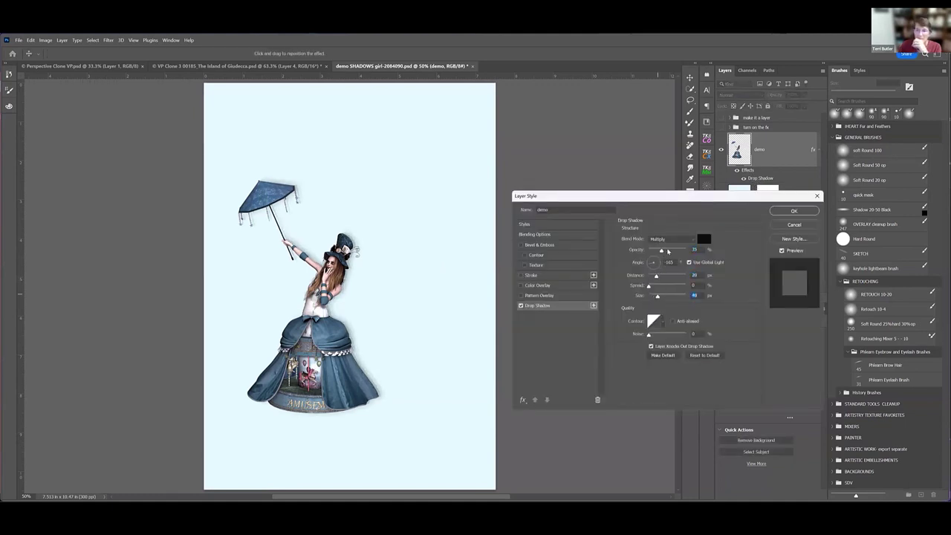
left_click_drag(667, 251, 656, 285)
left_click(794, 213)
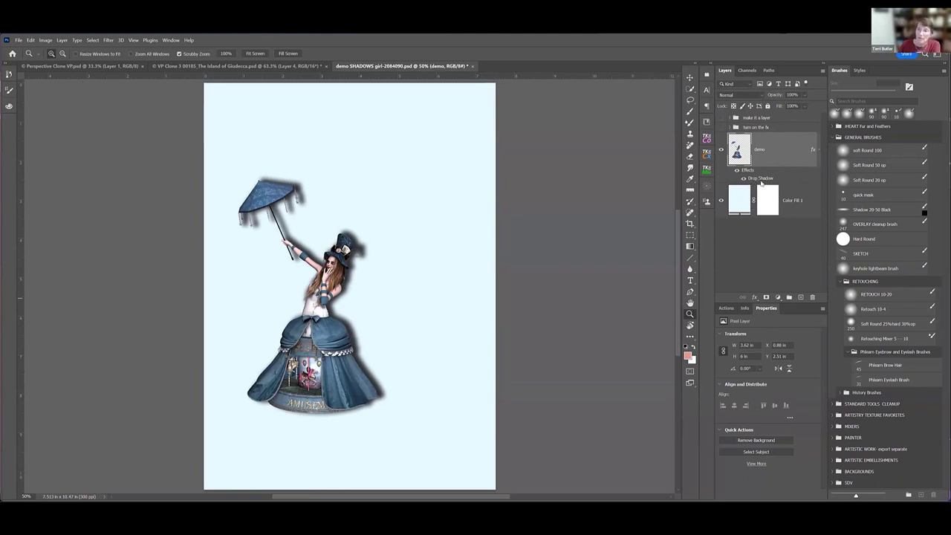
Step: Separate the demo layer's drop shadow onto its own layer, select it, and briefly hide the figure to view the shadow alone
right_click(762, 182)
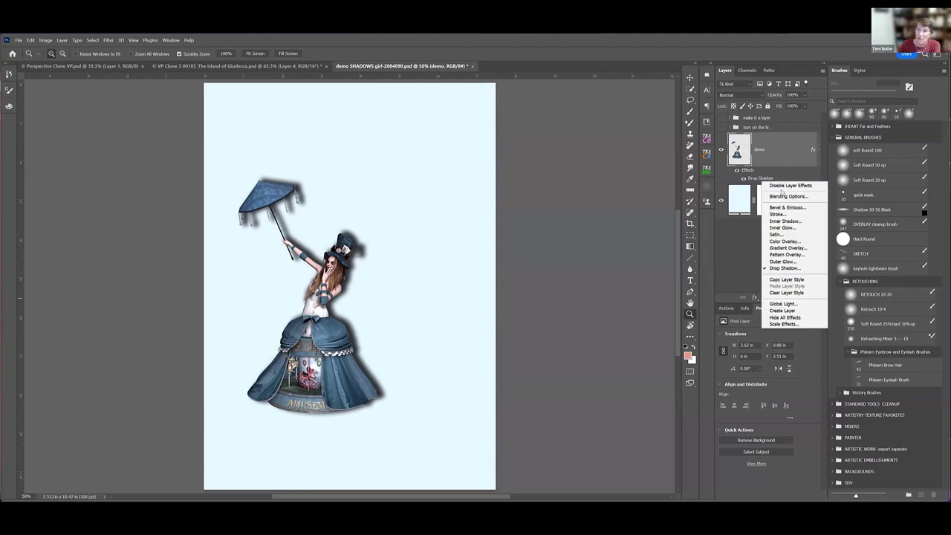
left_click(777, 311)
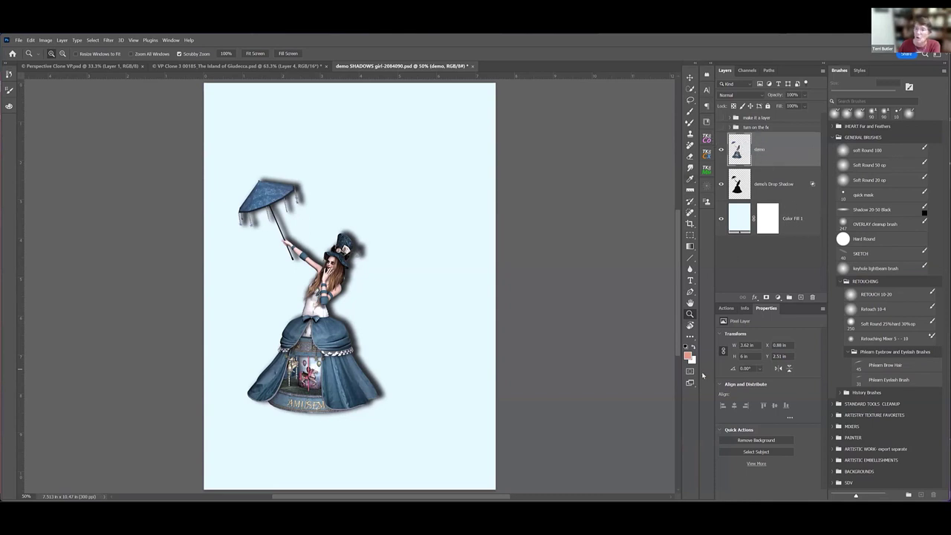
left_click(741, 190)
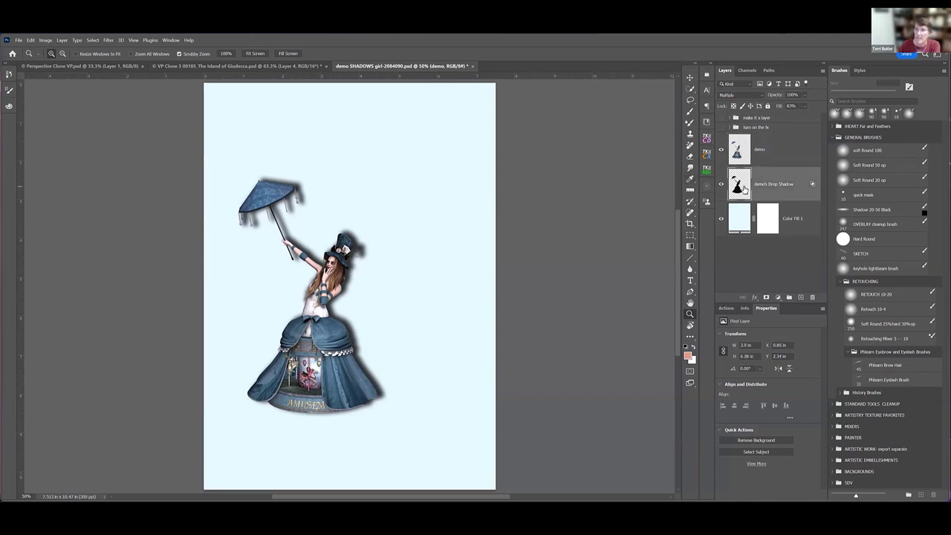
left_click(721, 152)
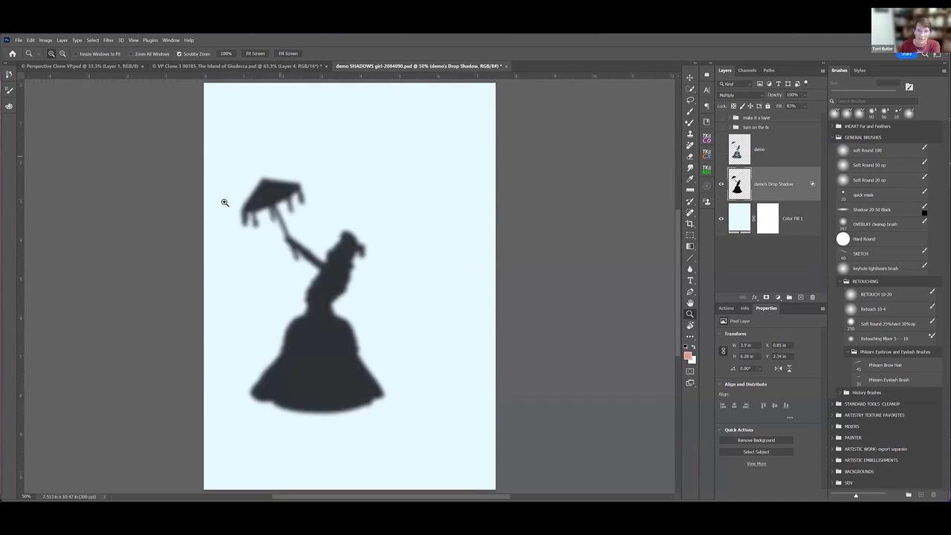
left_click(720, 152)
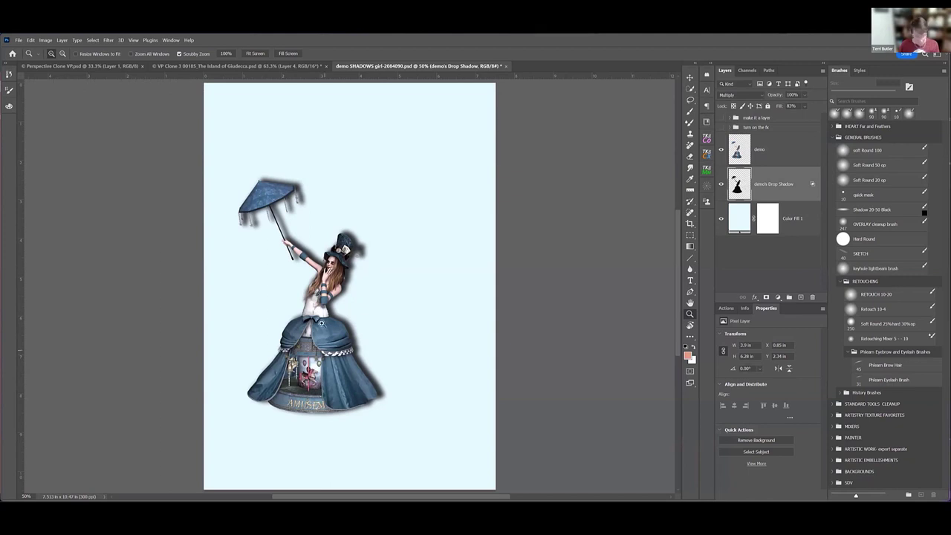
Step: Free-transform the demo's Drop Shadow layer into a slanted cast shadow stretching from the skirt's base to the figure's right
key("ctrl+t")
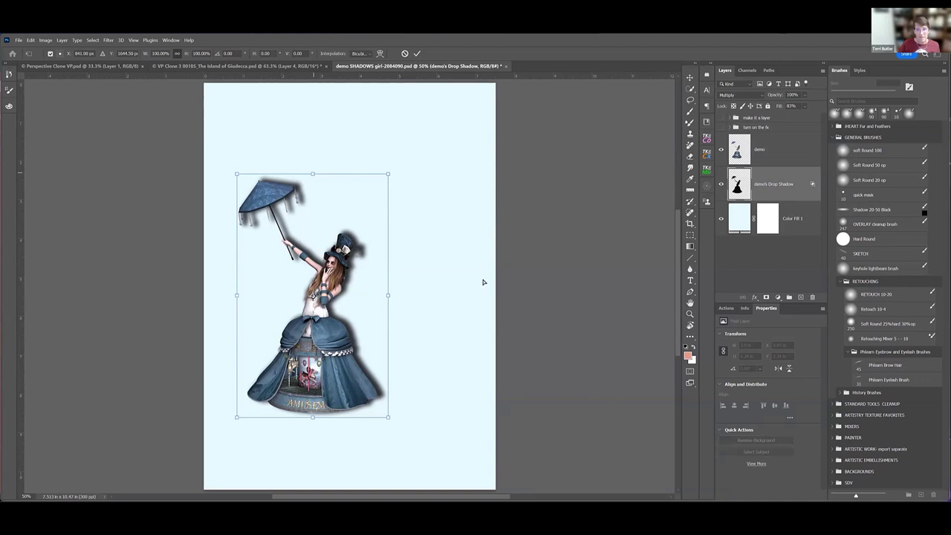
key("ctrl+shift+z")
left_click(417, 53)
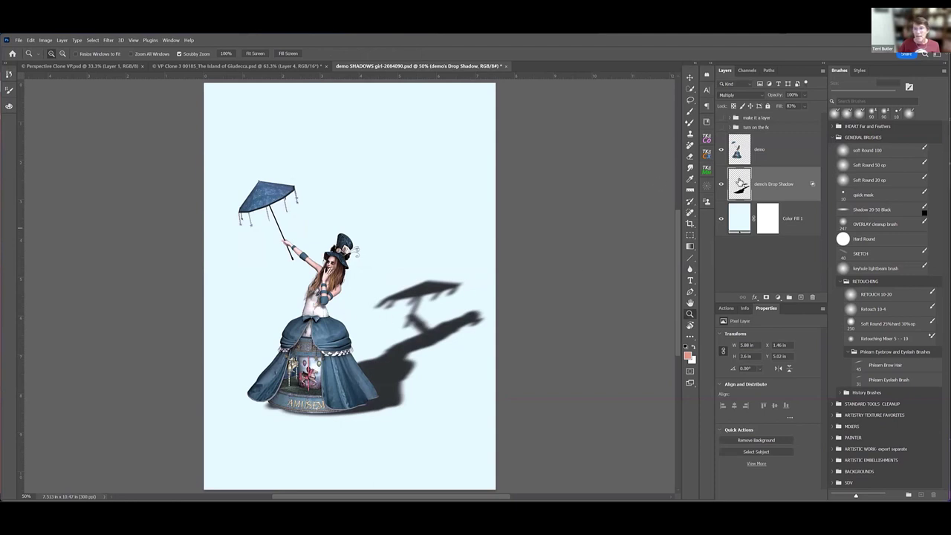
Step: Set the demo's Drop Shadow layer opacity to 86% and convert the layer for smart filters
left_click_drag(777, 96, 763, 110)
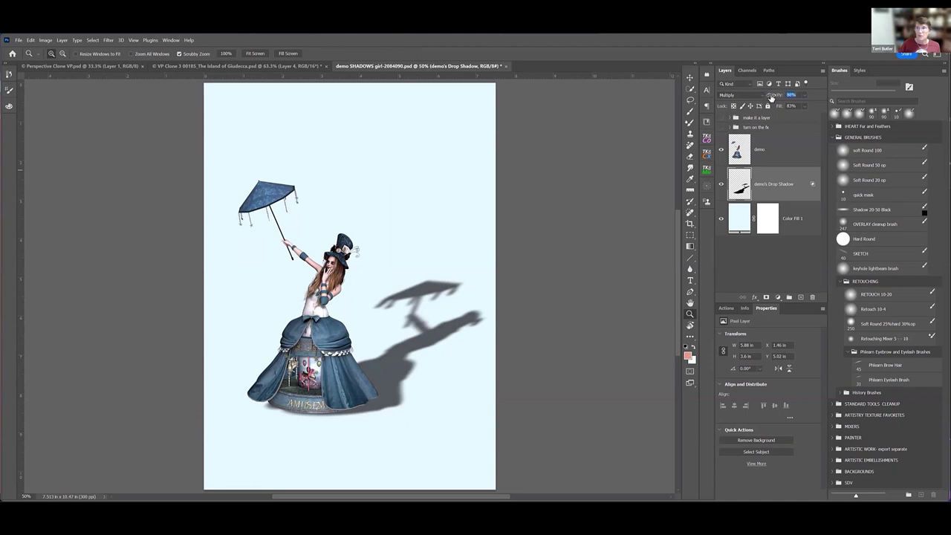
left_click_drag(770, 98, 768, 98)
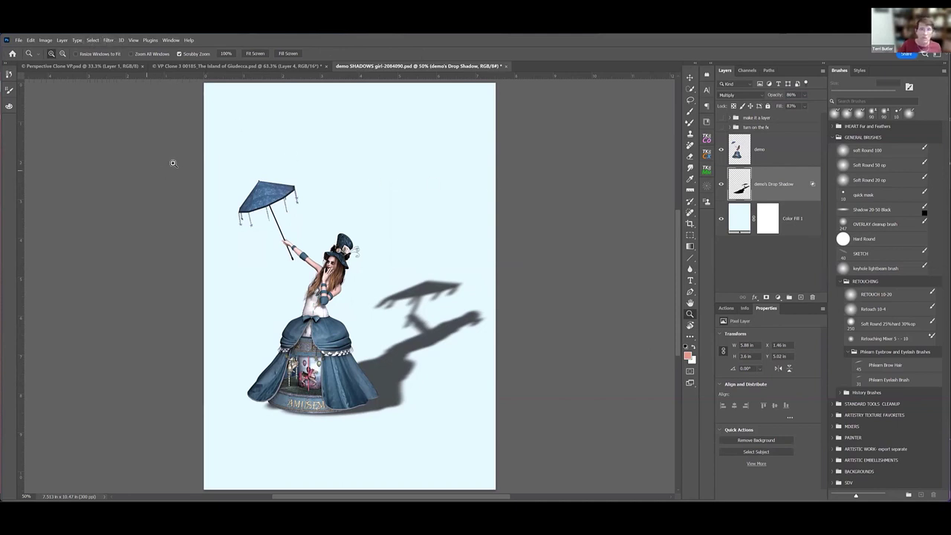
left_click(108, 40)
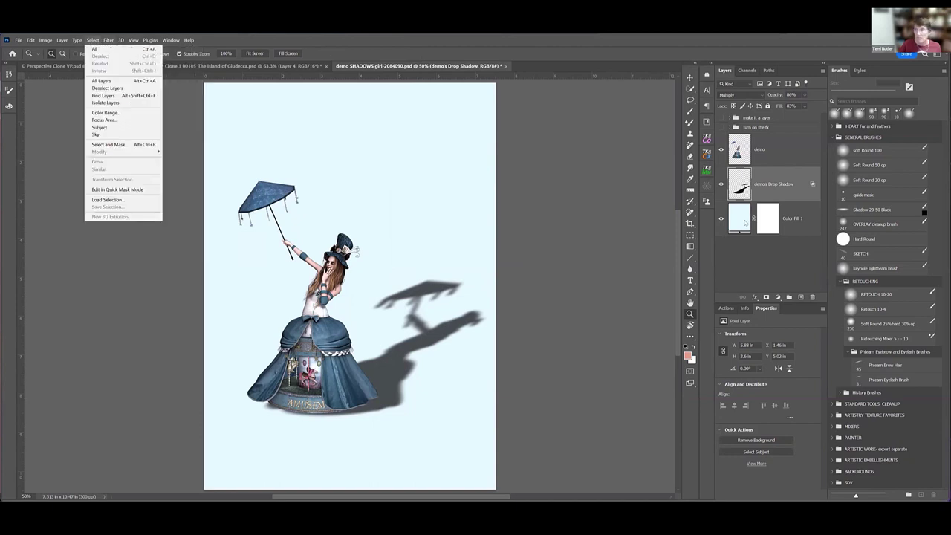
key("Escape")
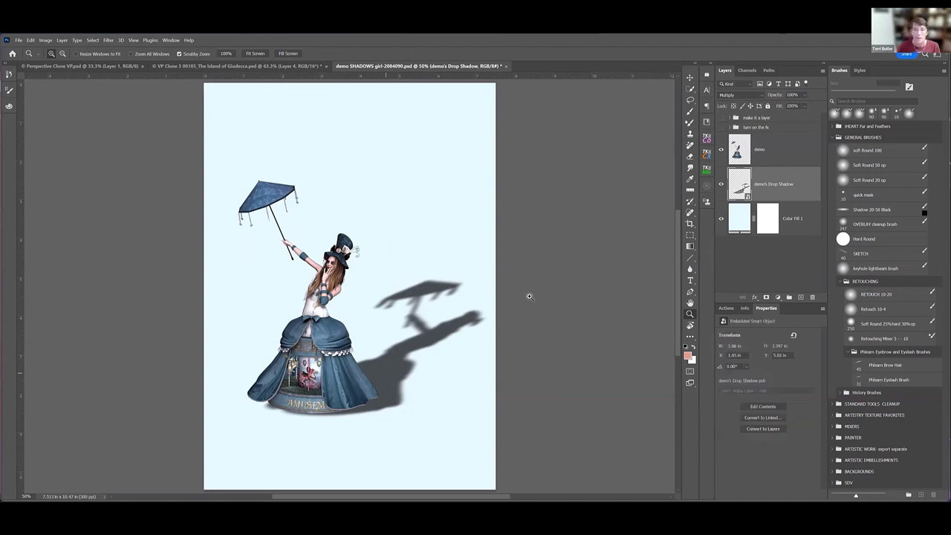
Step: Apply a Gaussian Blur smart filter with a 23.5-pixel radius to the demo's Drop Shadow layer
left_click(108, 40)
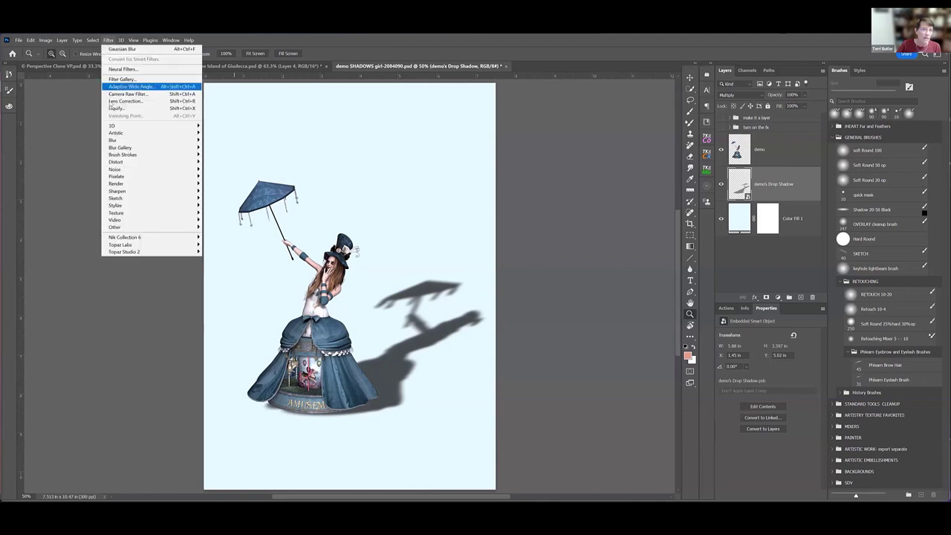
mouse_move(92, 40)
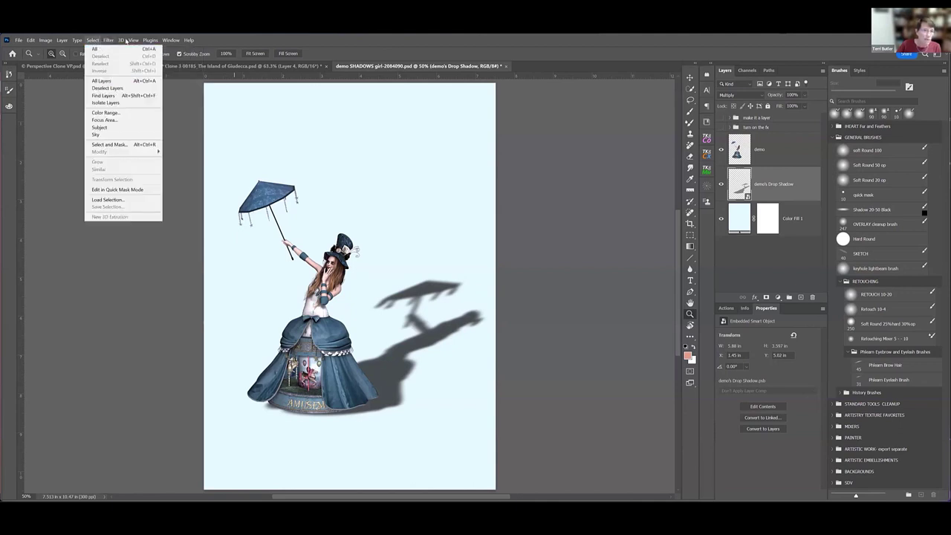
left_click(109, 41)
left_click(109, 41)
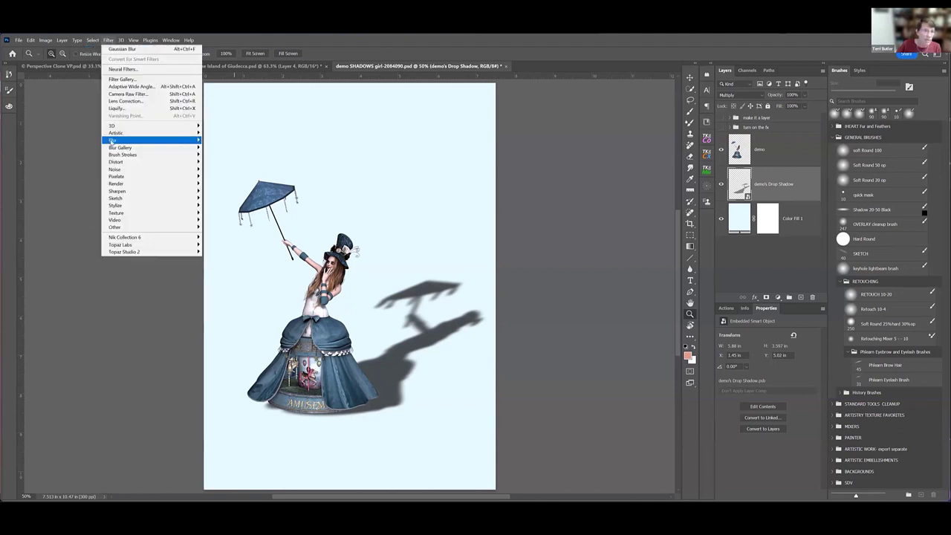
mouse_move(112, 141)
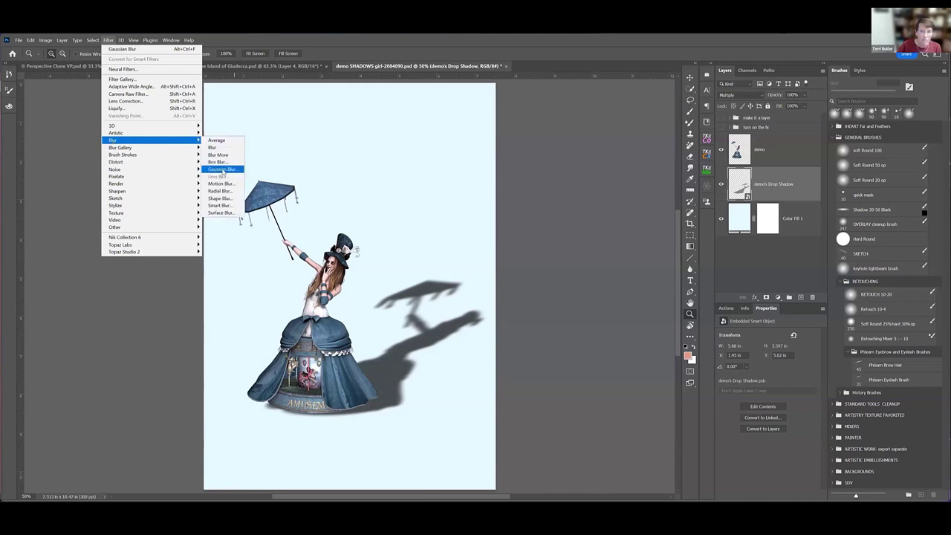
left_click(221, 170)
mouse_move(583, 212)
left_mouse_down()
mouse_move(544, 213)
mouse_move(570, 214)
left_mouse_up()
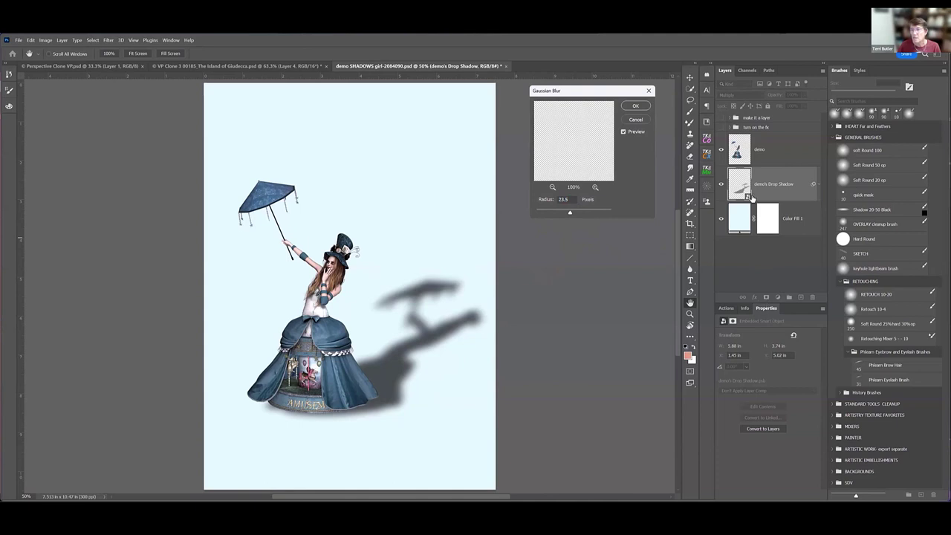
left_click(643, 106)
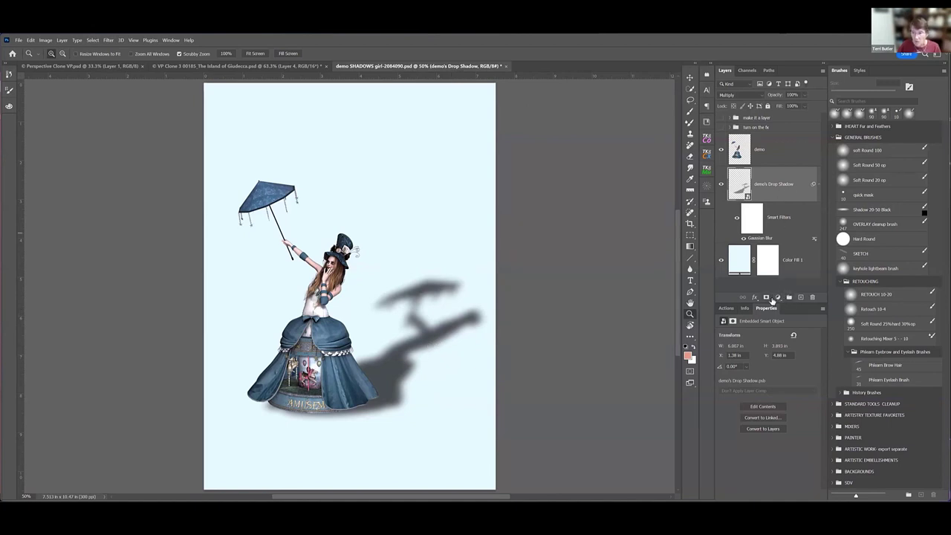
Step: Add a layer mask to the demo's Drop Shadow layer and choose the Foreground to Transparent preset for the Gradient tool
left_click(766, 298)
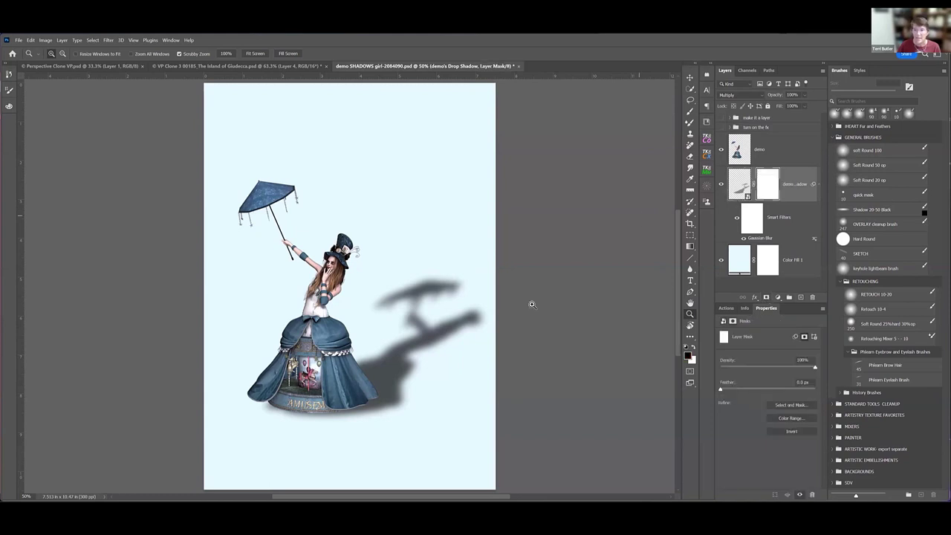
left_click(691, 246)
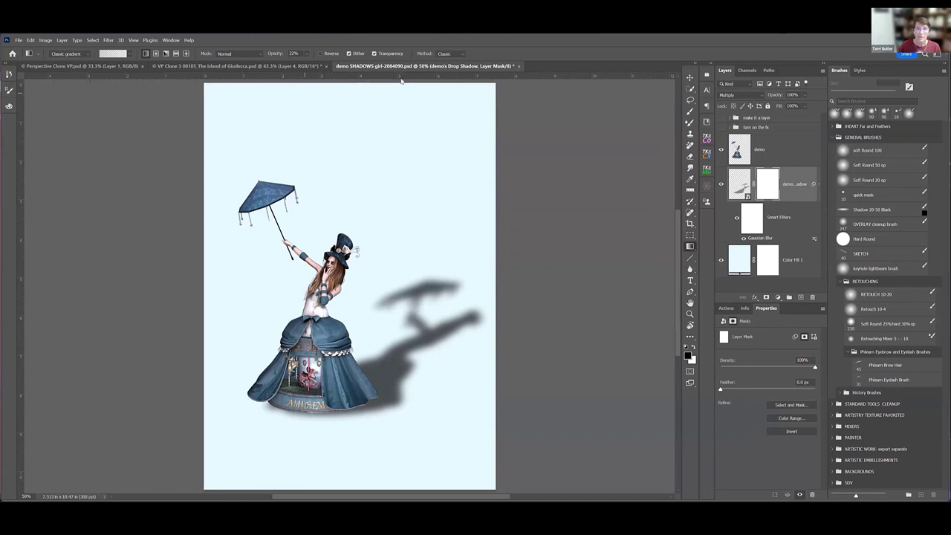
left_click(868, 151)
key("g")
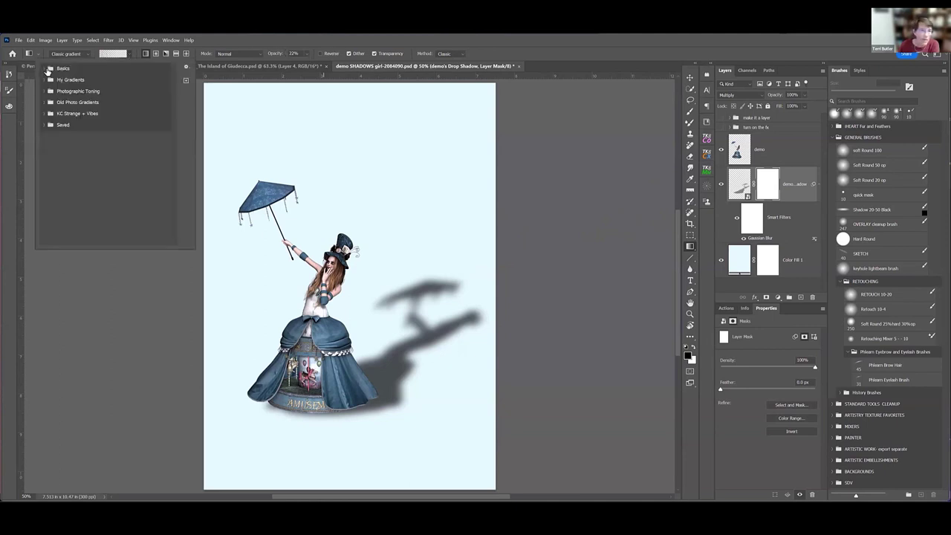
left_click(45, 69)
left_click(73, 94)
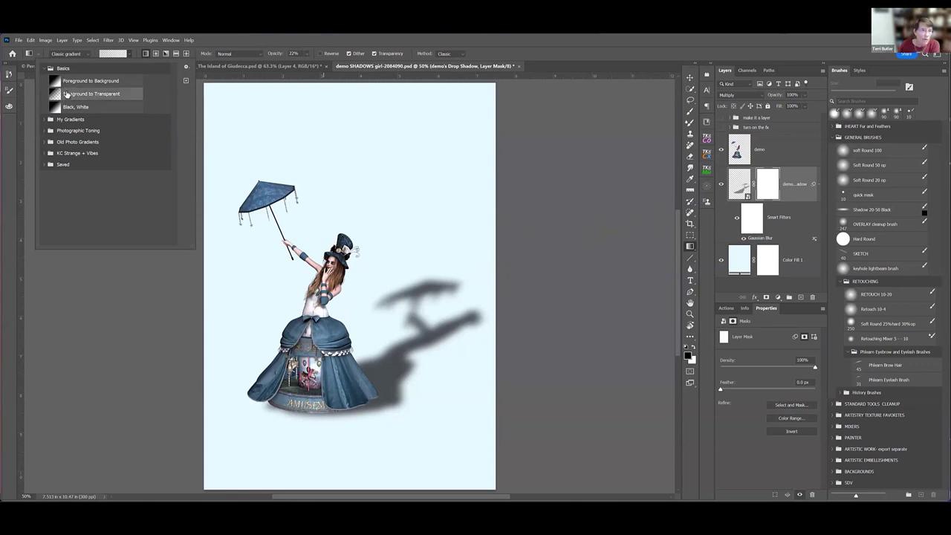
left_click(614, 170)
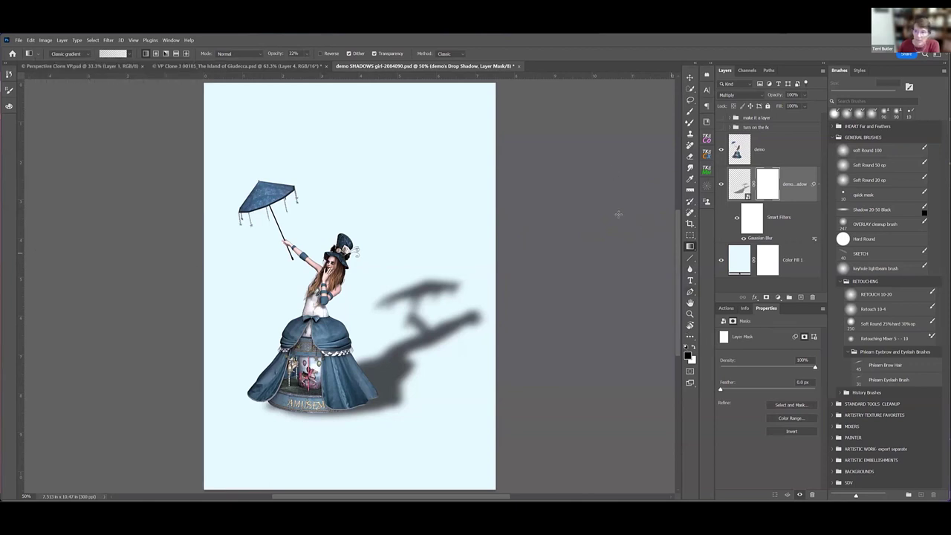
Step: Fade the shadow's far end with repeated black-to-transparent gradients on its mask, drawn from outside the canvas inward toward the figure
left_click_drag(658, 190, 381, 320)
mouse_move(629, 192)
left_mouse_down()
mouse_move(380, 337)
mouse_move(548, 245)
left_mouse_up()
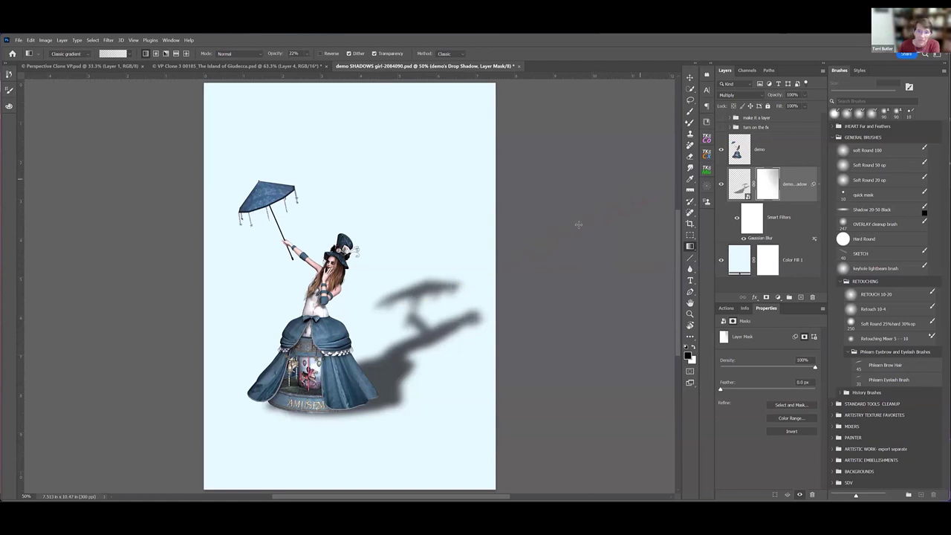
left_click_drag(635, 182, 353, 362)
mouse_move(656, 165)
left_mouse_down()
mouse_move(534, 233)
mouse_move(457, 296)
left_mouse_up()
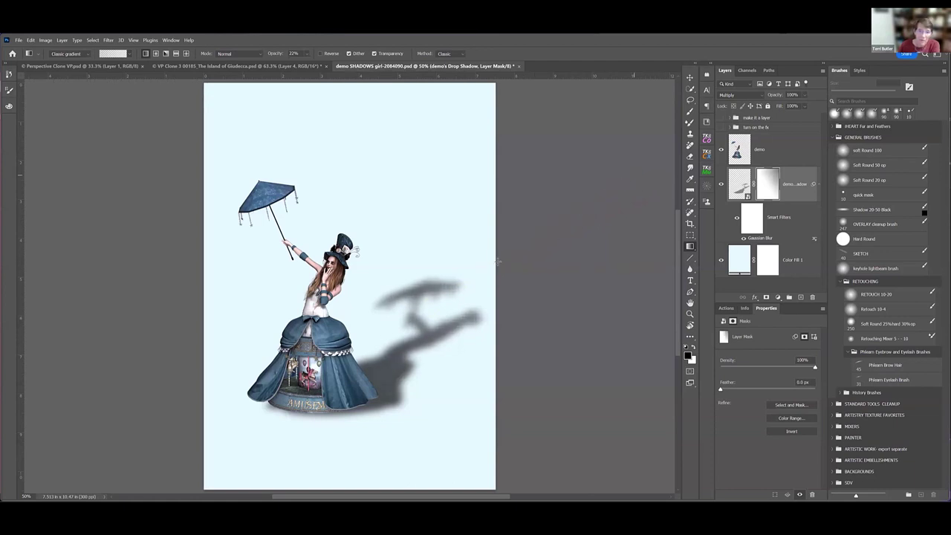
mouse_move(642, 170)
left_mouse_down()
mouse_move(495, 265)
mouse_move(498, 244)
left_mouse_up()
left_click_drag(629, 150, 496, 227)
left_click_drag(620, 163, 391, 307)
left_click_drag(605, 246, 448, 330)
left_click_drag(601, 270, 469, 333)
left_click_drag(568, 318, 476, 350)
left_click_drag(593, 295, 440, 330)
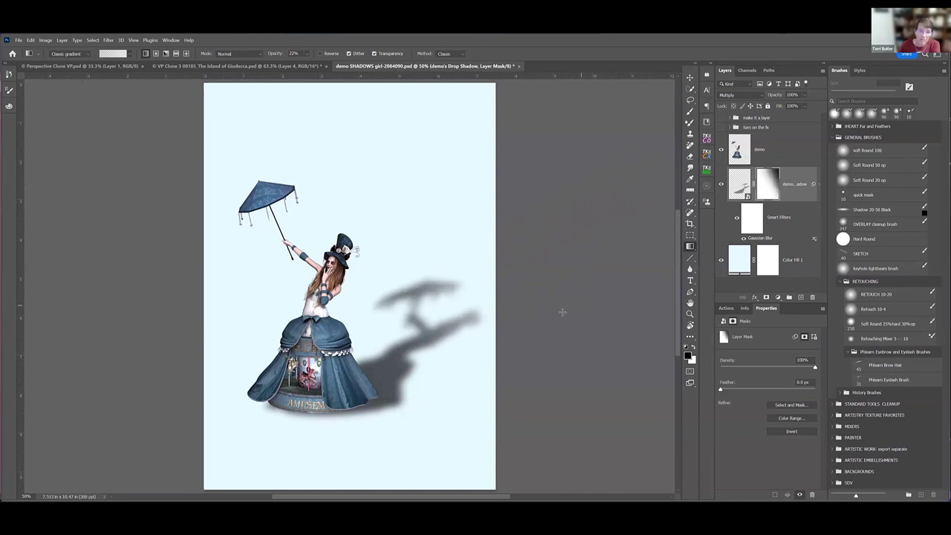
left_click_drag(562, 312, 510, 325)
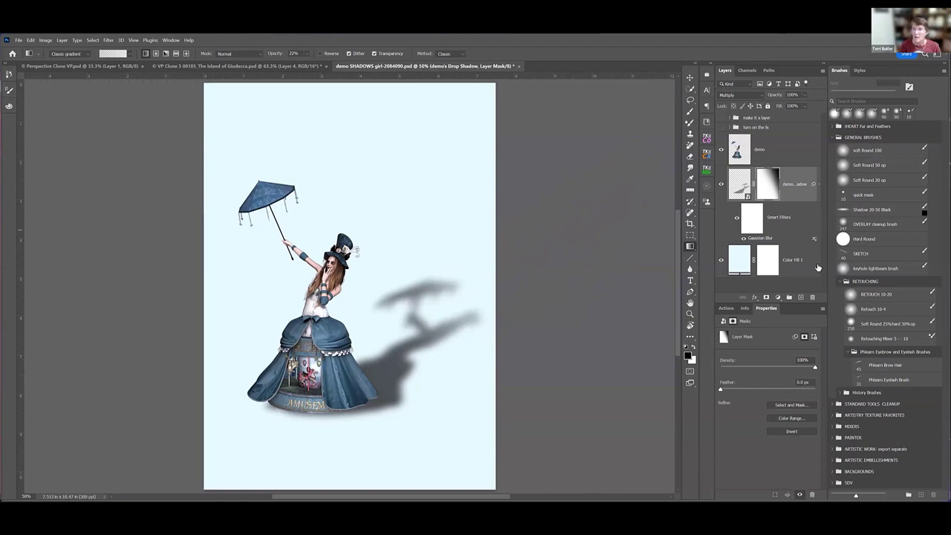
left_click(755, 297)
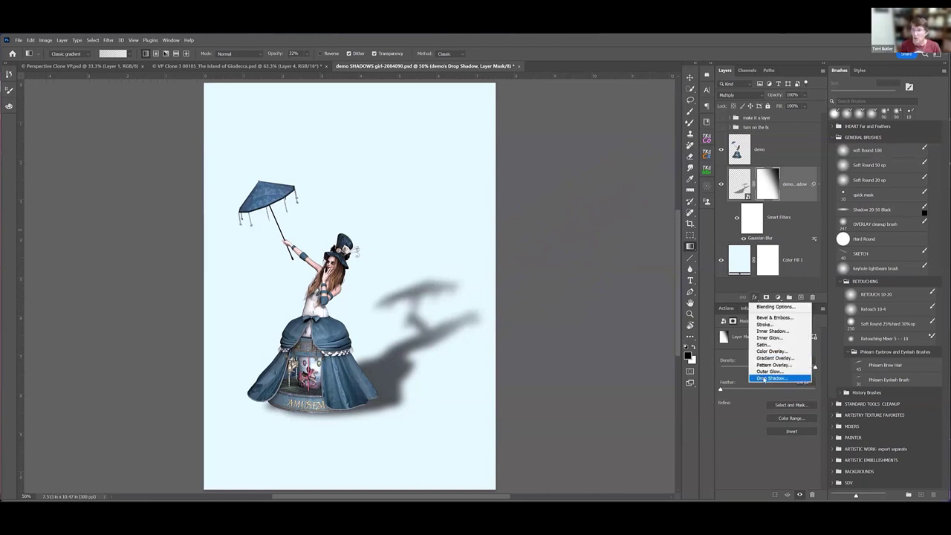
left_click(765, 380)
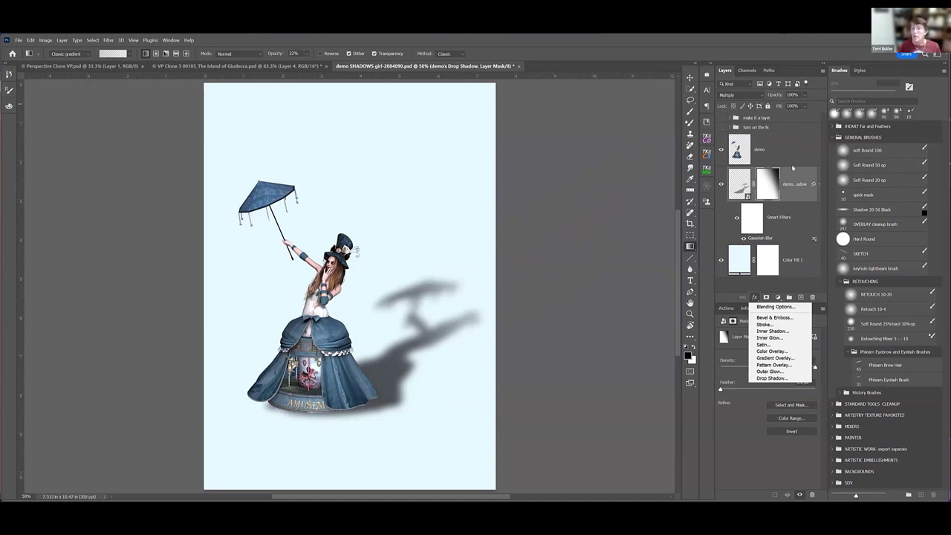
left_click(735, 290)
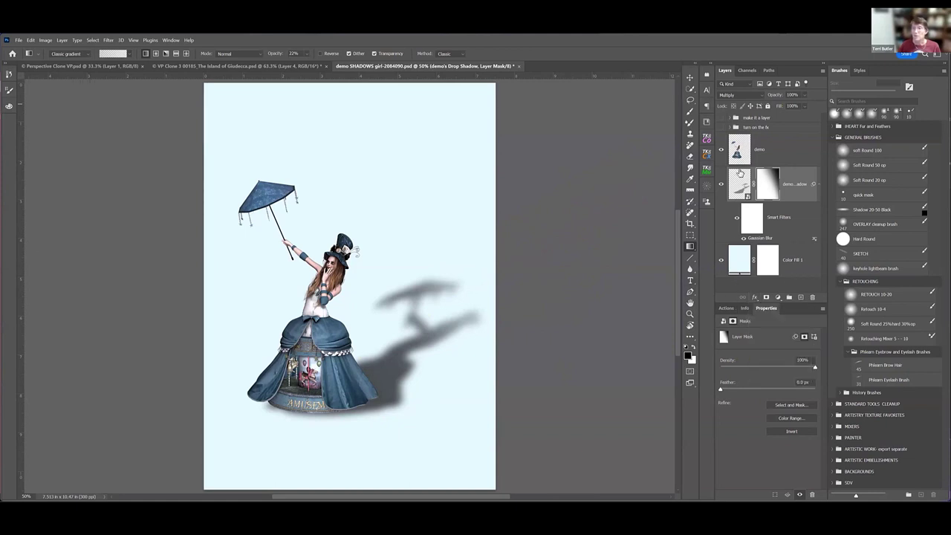